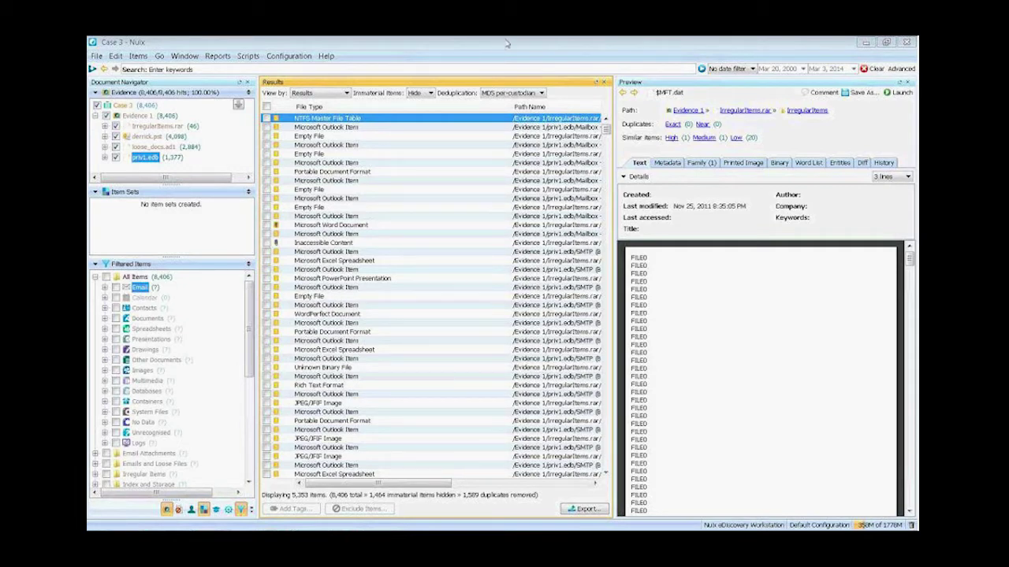
- Turn deduplication off, then switch it to MD5, leaving 5,353 items with 1,589 duplicates removed
click(542, 95)
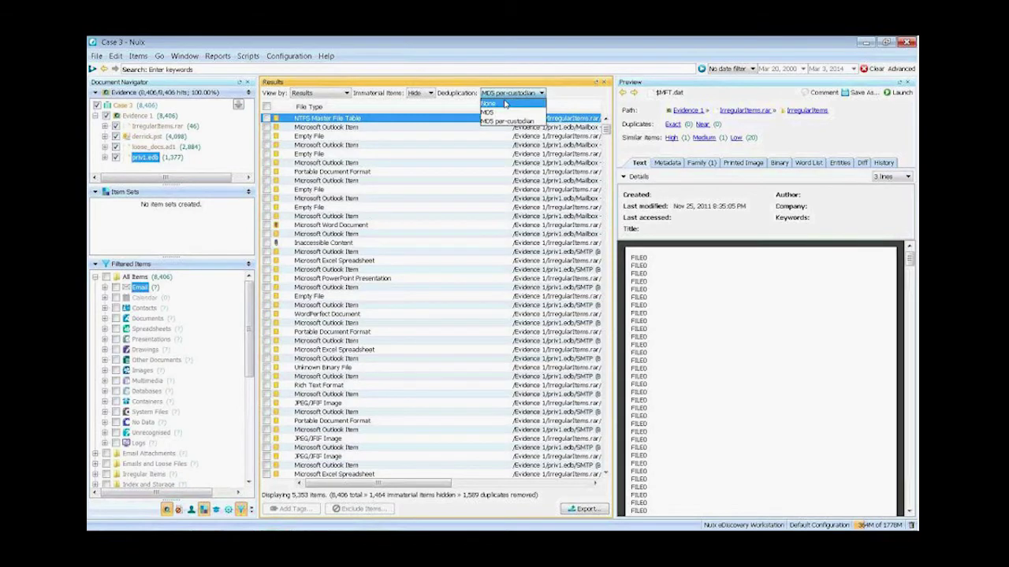
click(507, 103)
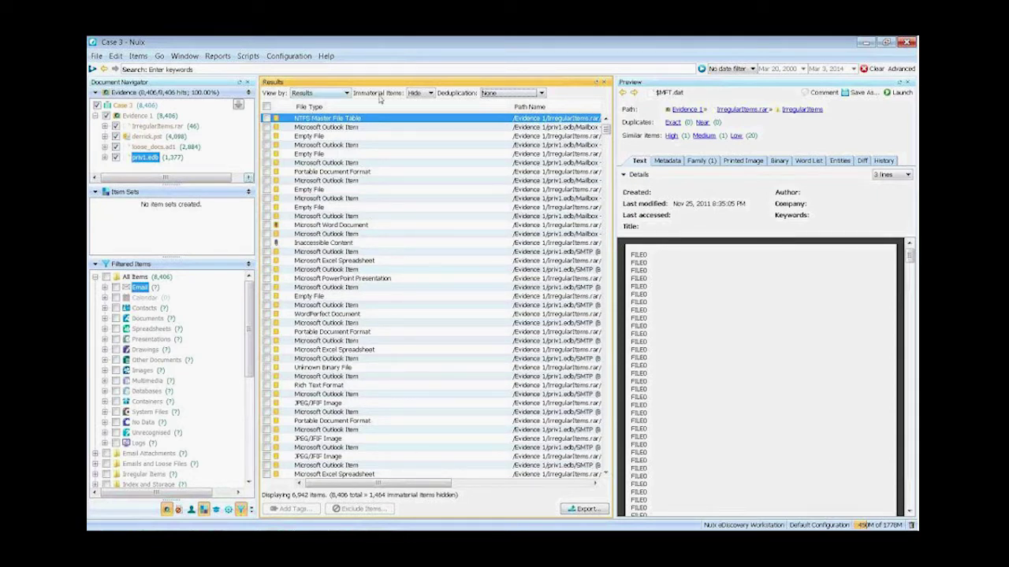
click(513, 94)
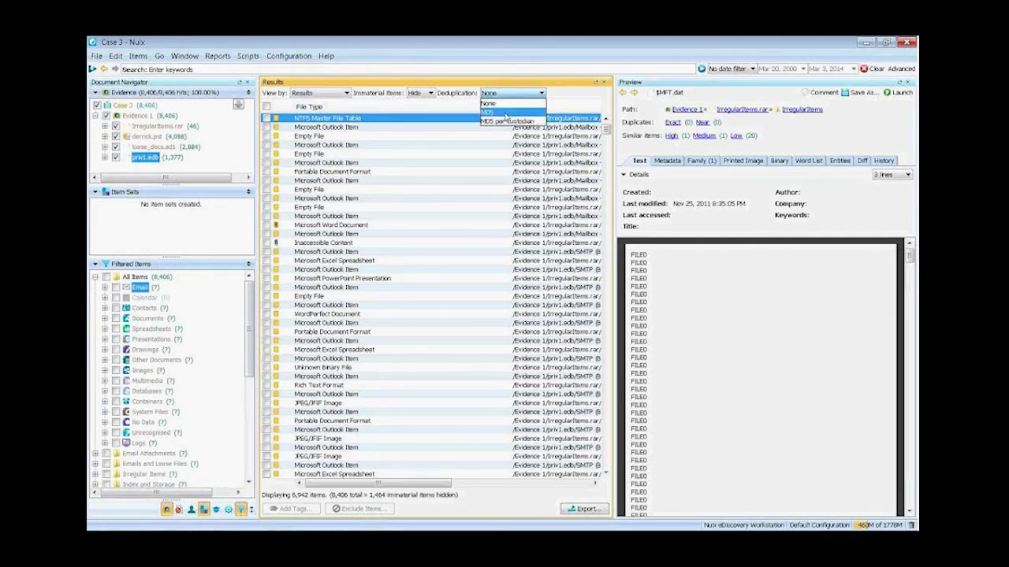
click(490, 112)
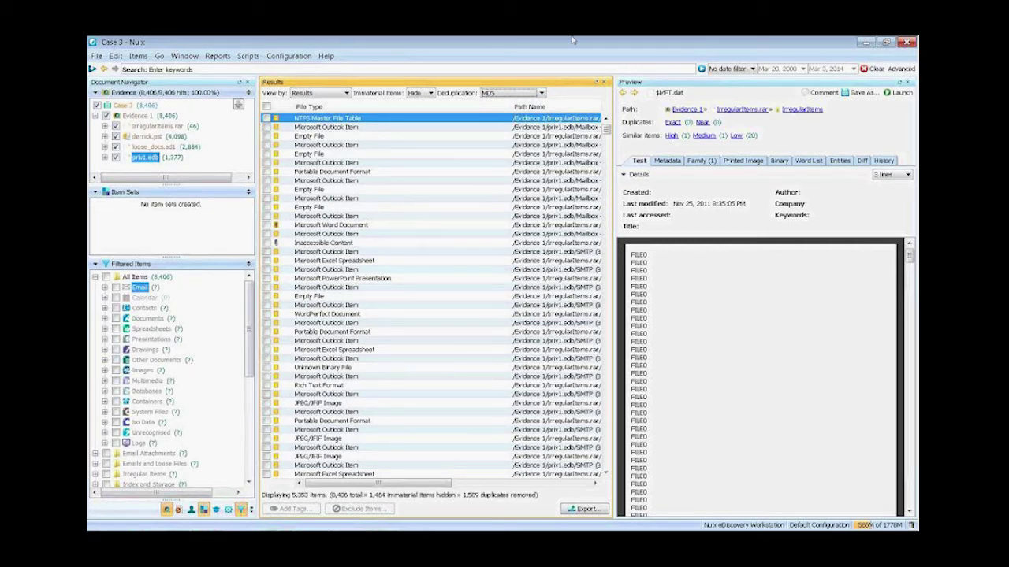
- Toggle deduplication from None back to MD5 while briefly filtering to email items
click(513, 94)
click(500, 104)
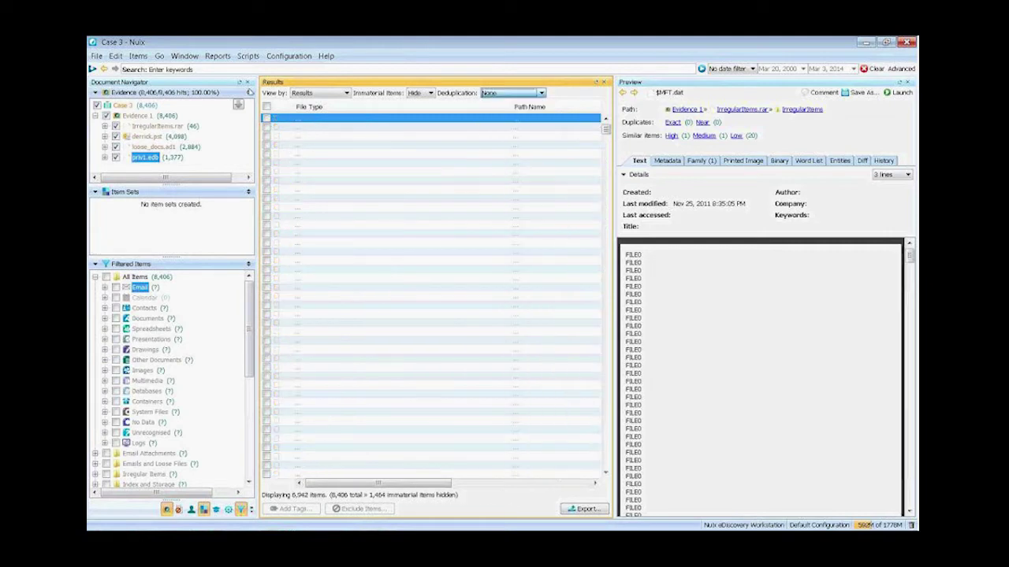
click(116, 288)
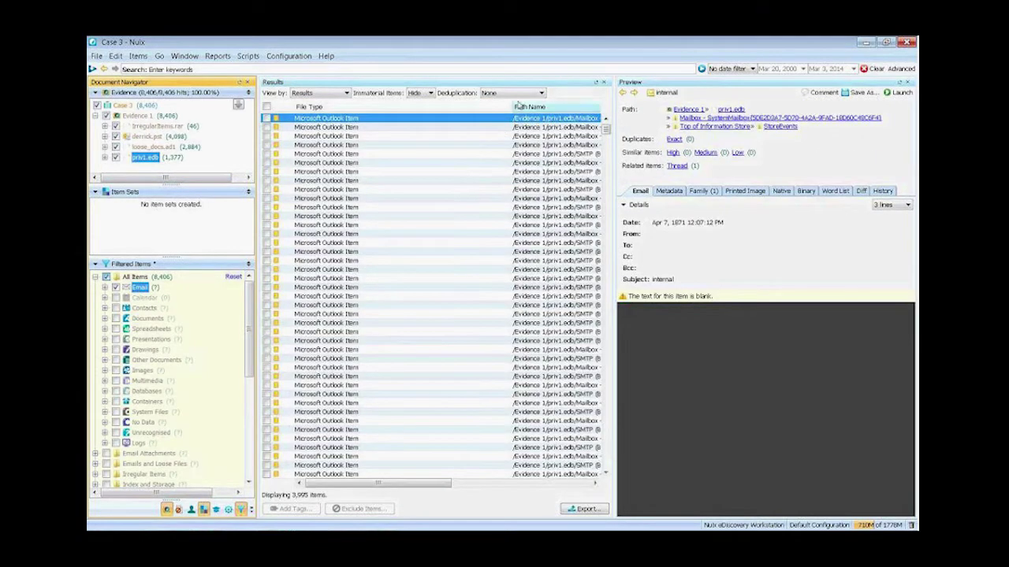
click(512, 93)
click(503, 112)
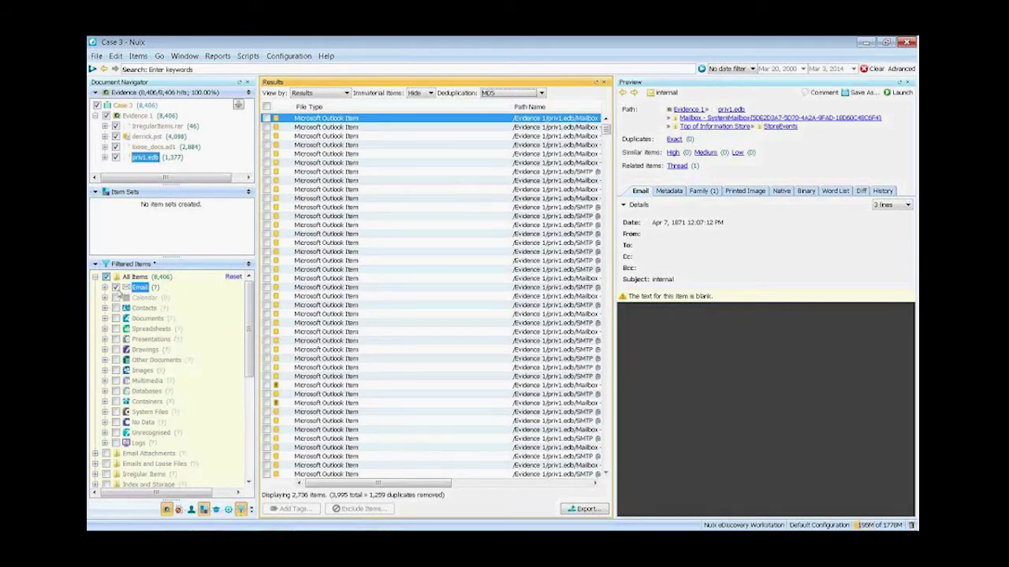
click(115, 288)
- Search for 'bank and money', narrowing results to 49 items with 16 duplicates removed
click(178, 69)
text(ba)
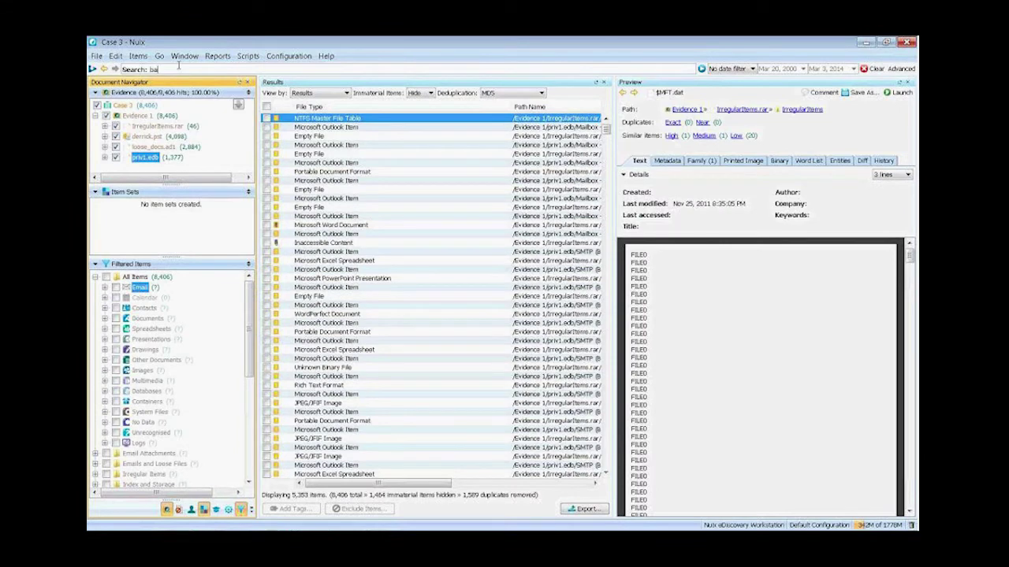
text(nk and money)
key(Return)
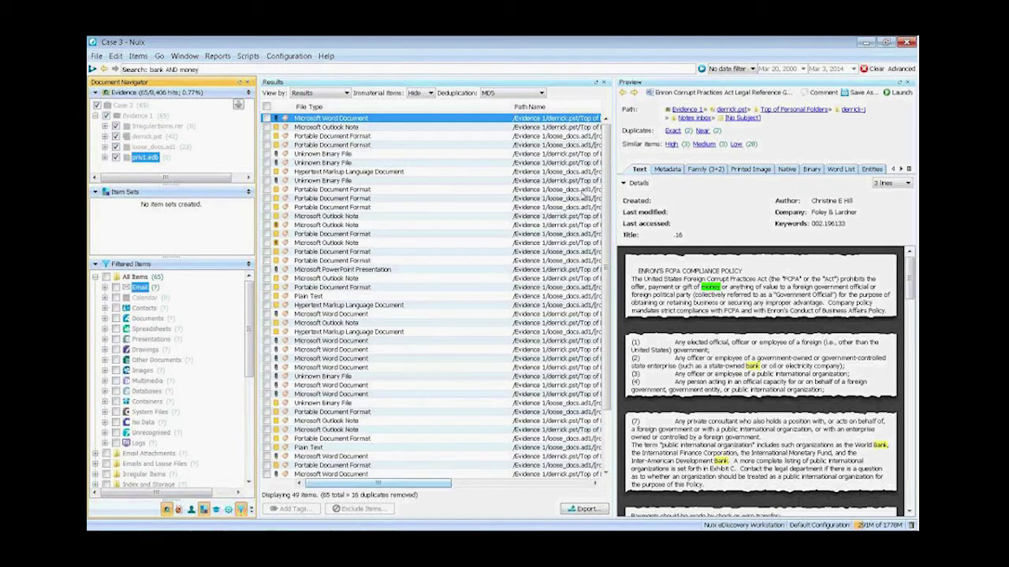
- Clear the keyword search and deduplicate by MD5 per custodian
click(863, 69)
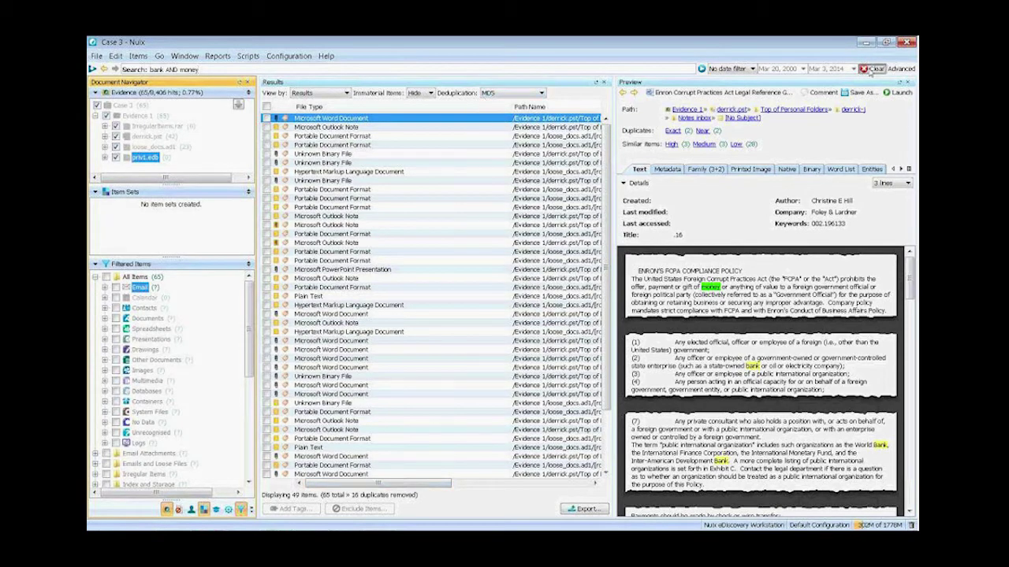
click(508, 94)
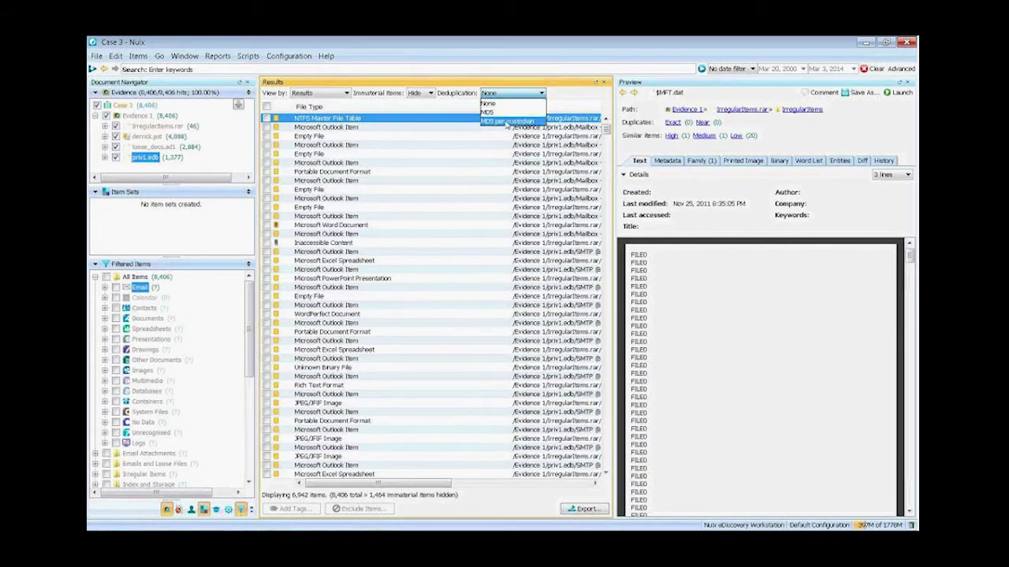
click(508, 121)
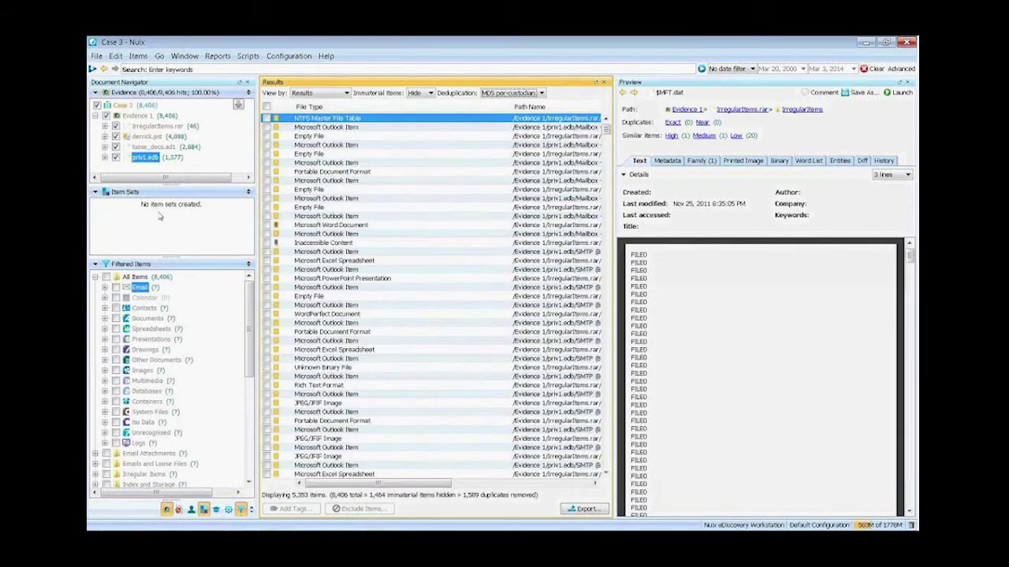
- Show the Custodians panel in place of Item Sets and enlarge it
click(191, 513)
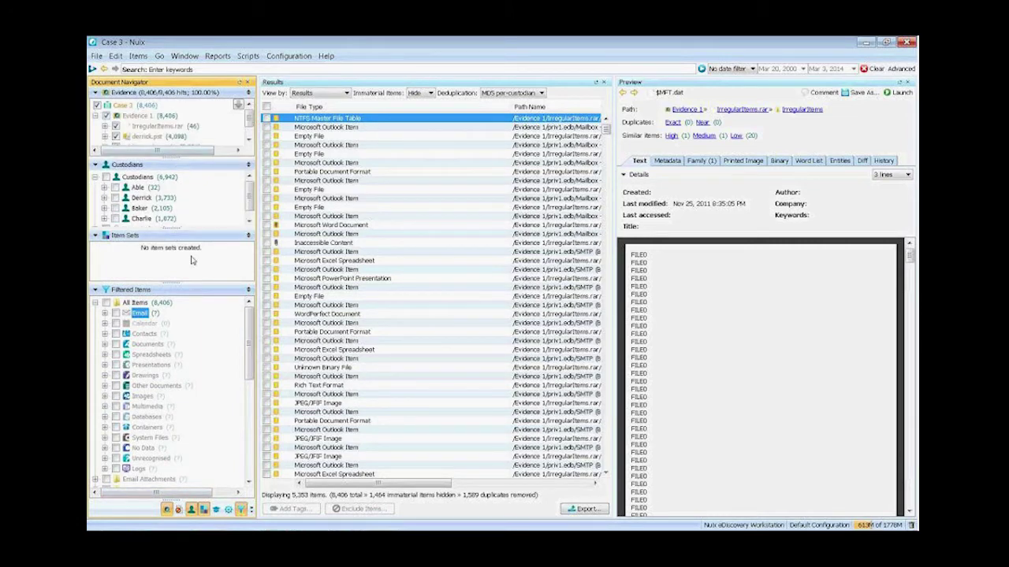
click(203, 510)
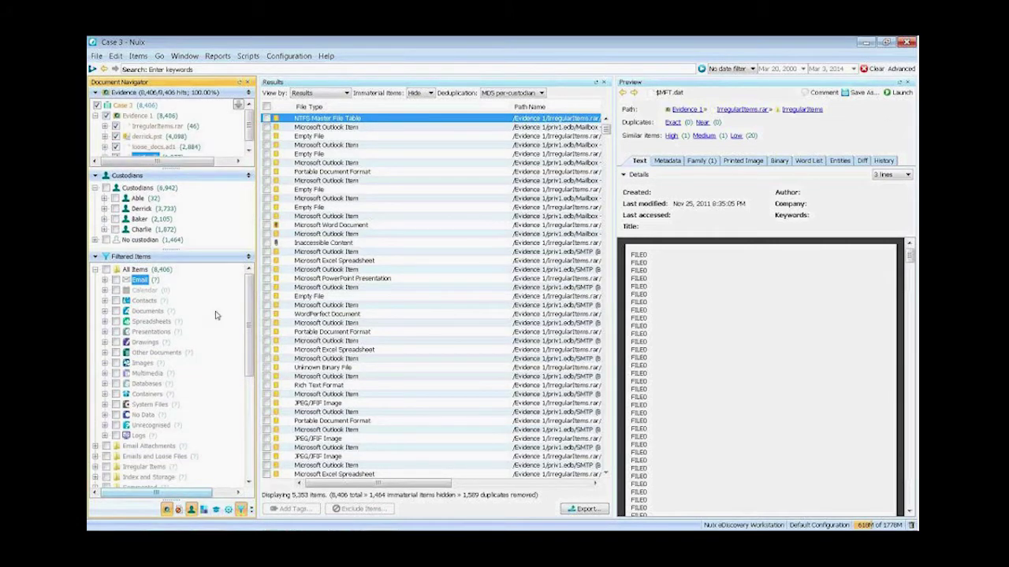
drag(173, 250, 173, 300)
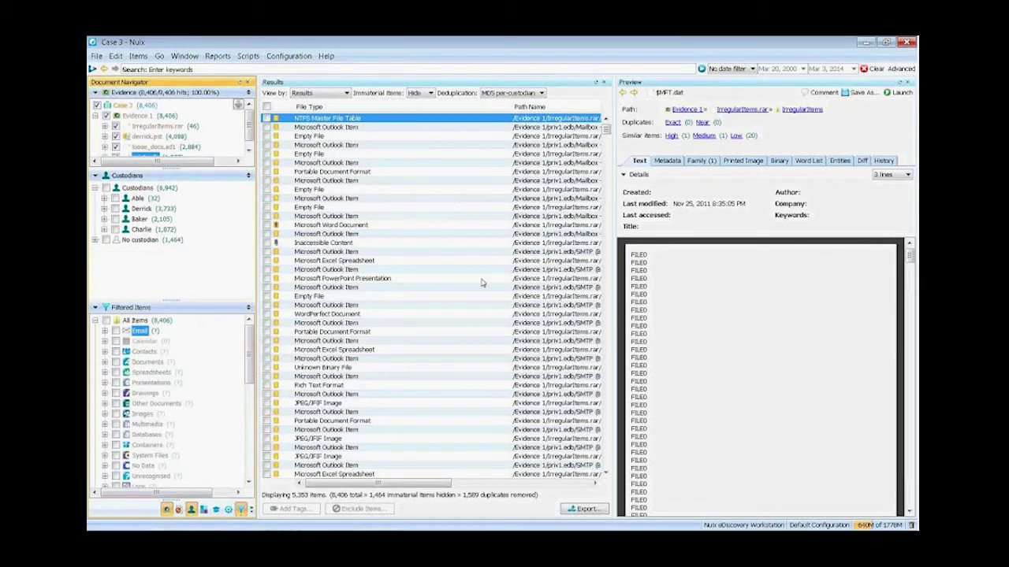
- Turn deduplication off and select all 6,942 items
click(540, 94)
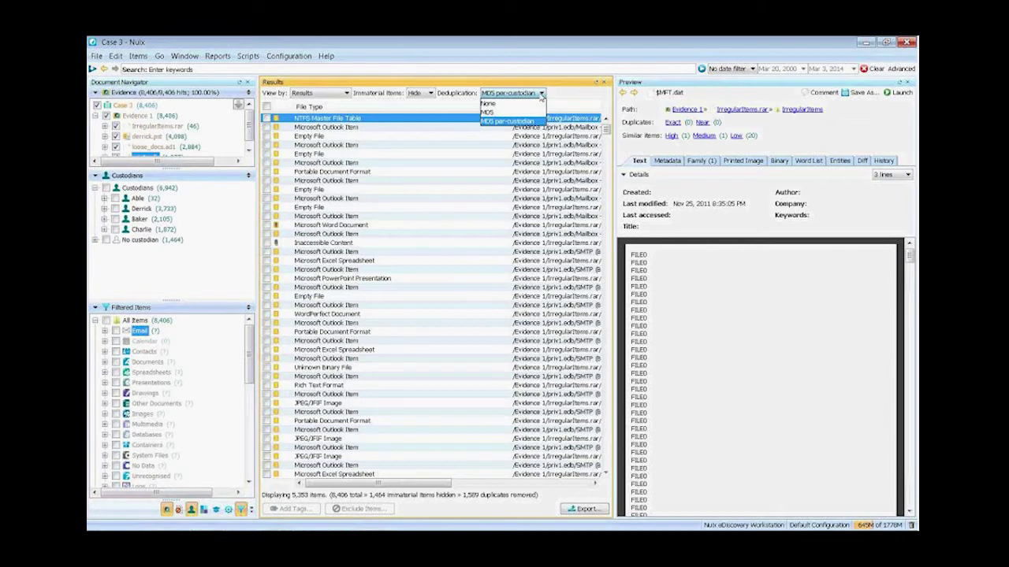
click(503, 105)
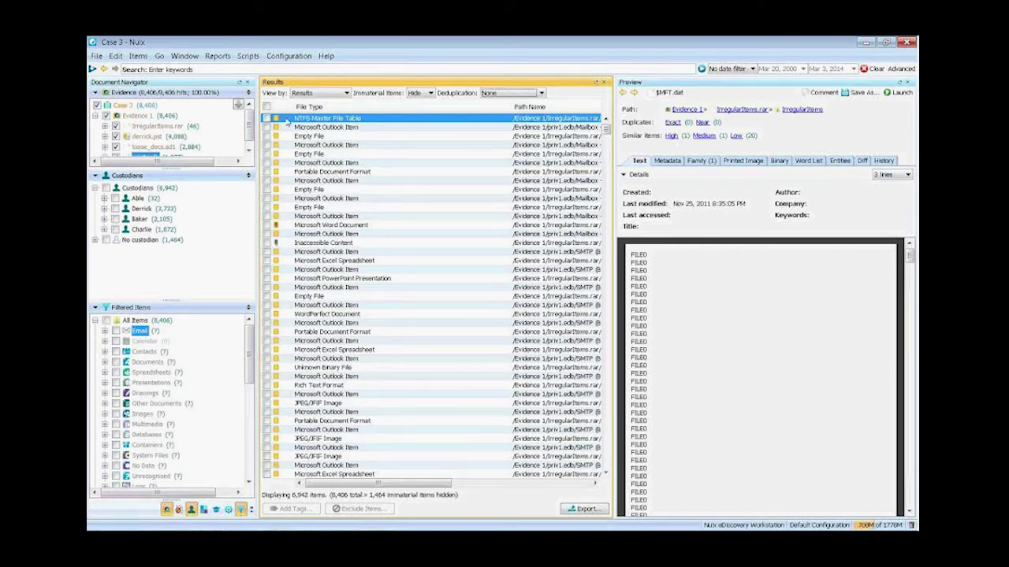
click(267, 107)
- Add the selected items to a new item set named Test001, deduplicated by family
right_click(403, 201)
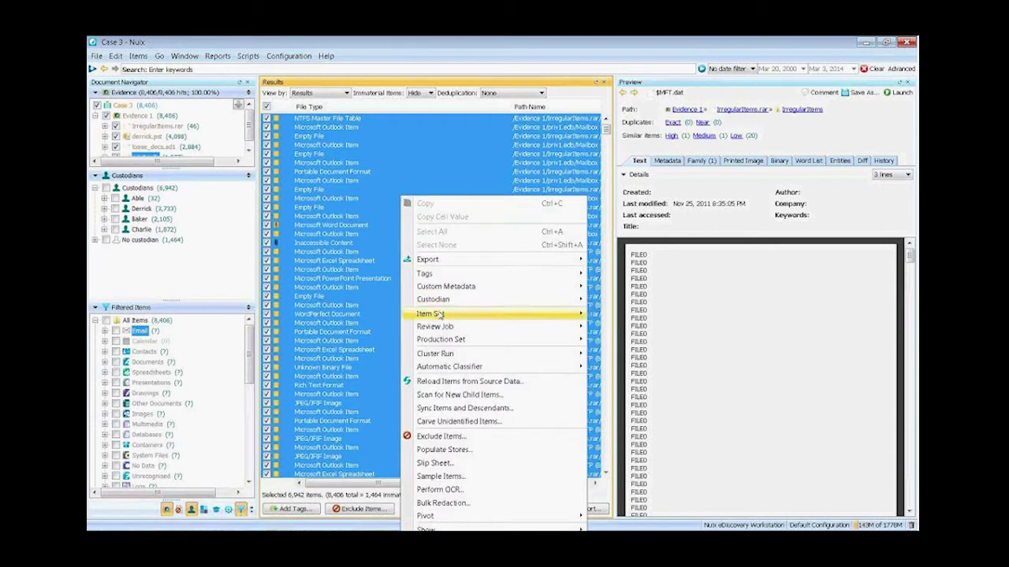
mouse_move(552, 314)
click(632, 315)
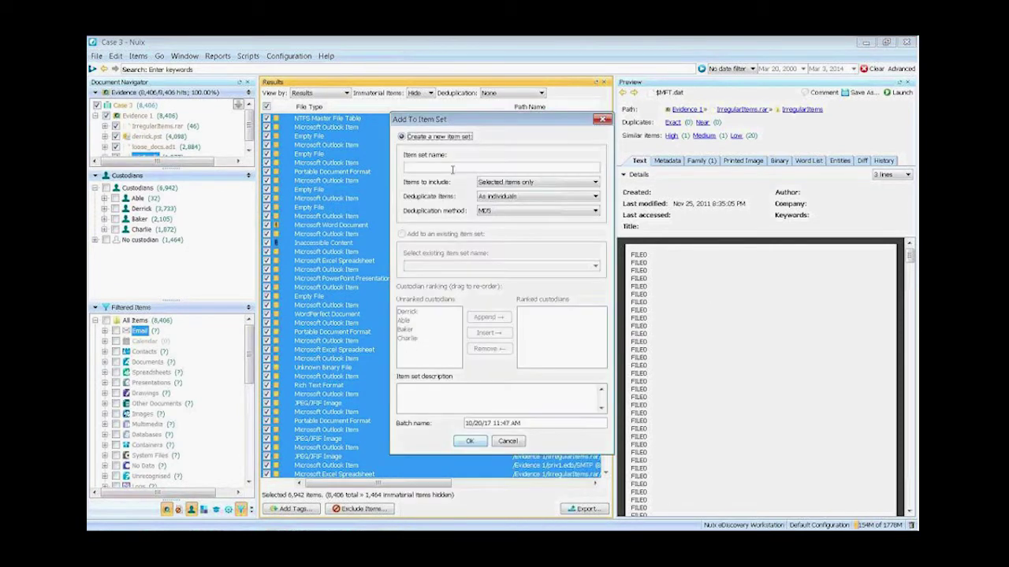
text(Test001)
click(525, 201)
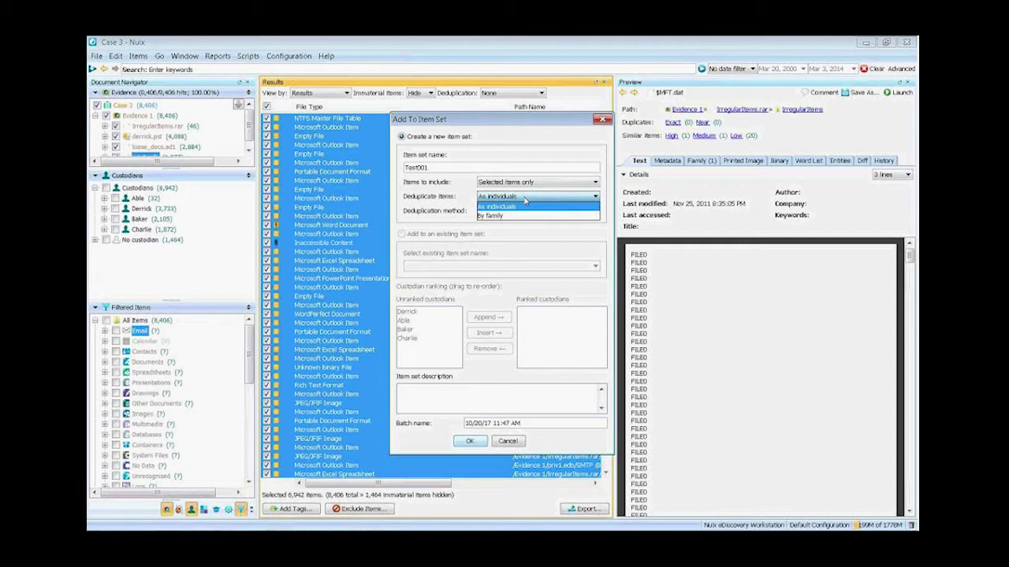
click(491, 215)
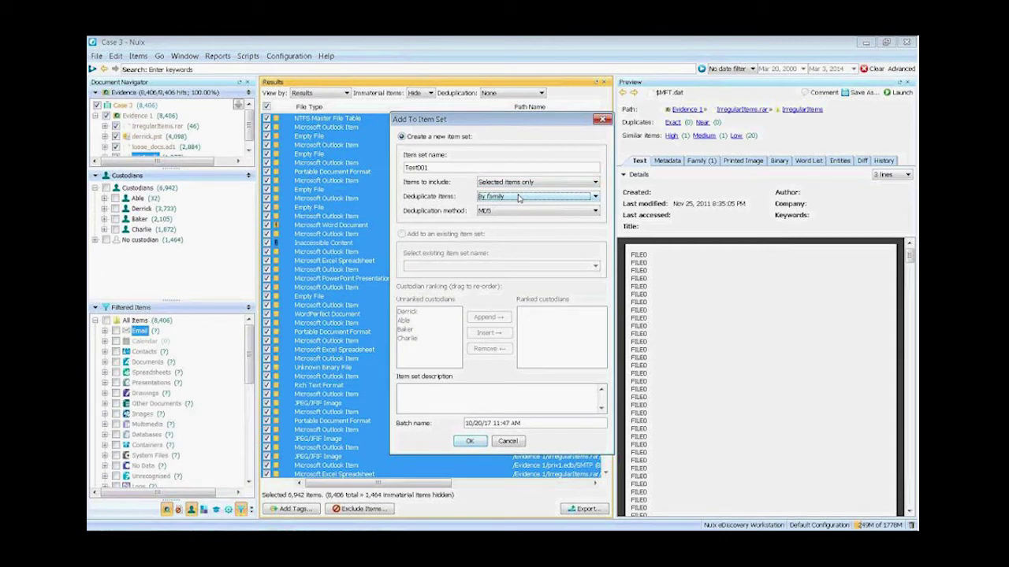
- Keep MD5 as the deduplication method, create Test001, and accept the partial families warning
click(520, 212)
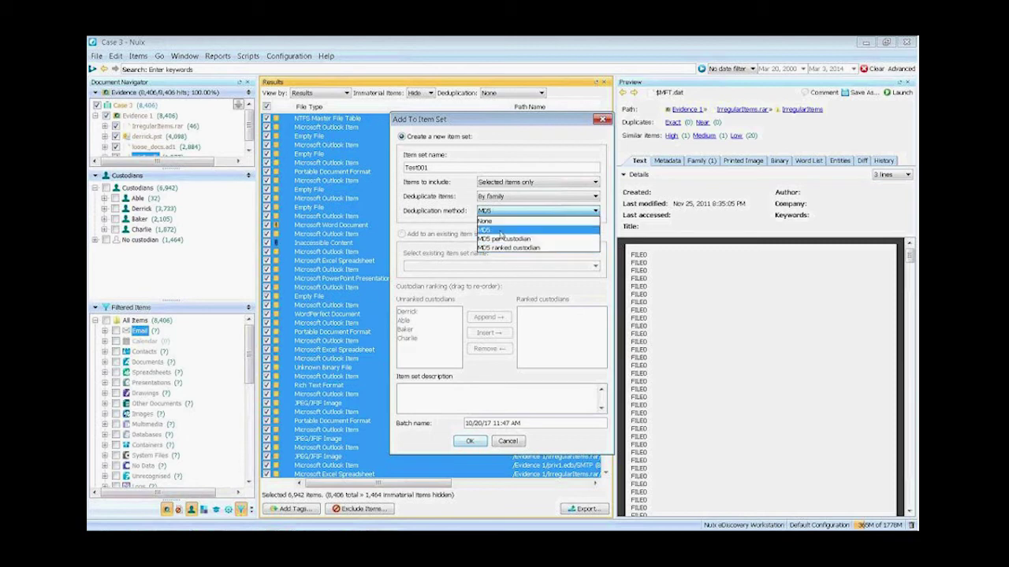
click(522, 229)
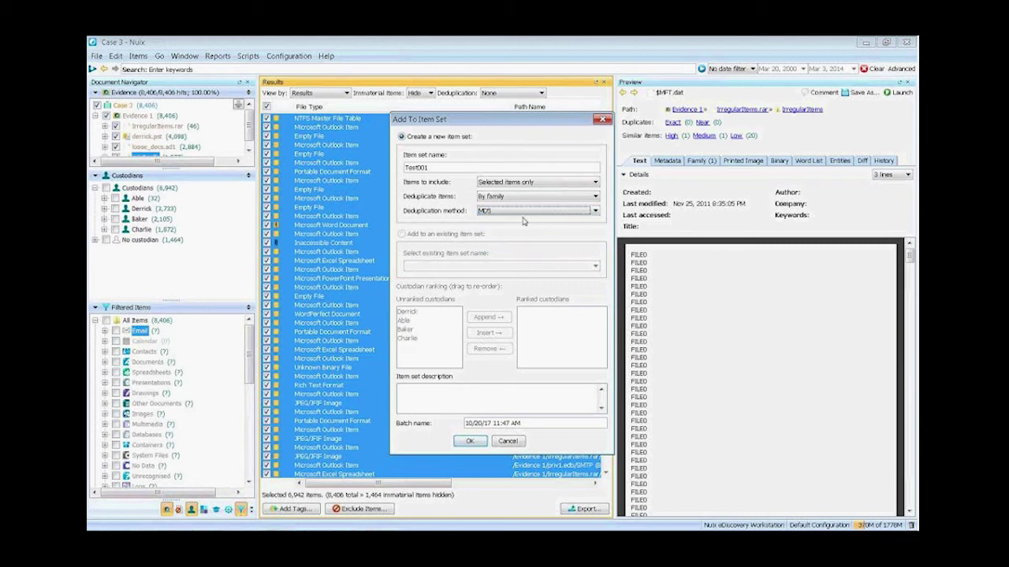
click(473, 441)
click(484, 309)
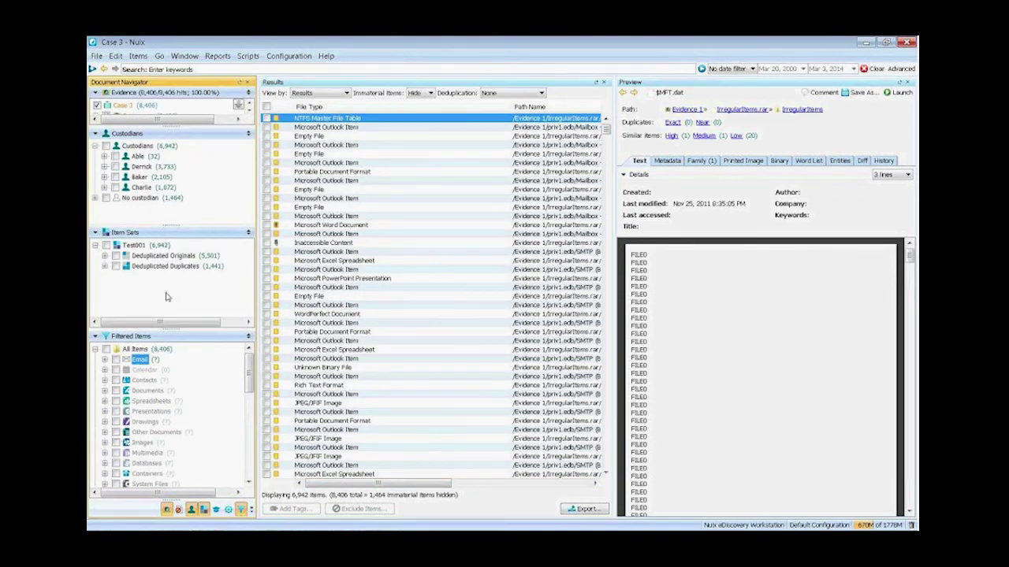
- Select all 1,441 Deduplicated Duplicates and export the view to a CSV file
click(117, 268)
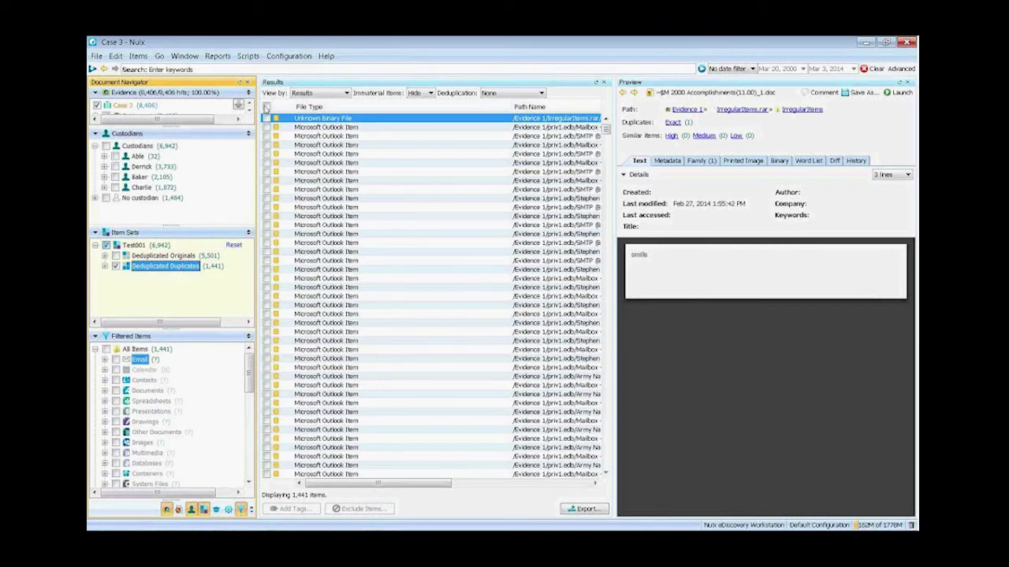
click(267, 106)
click(599, 510)
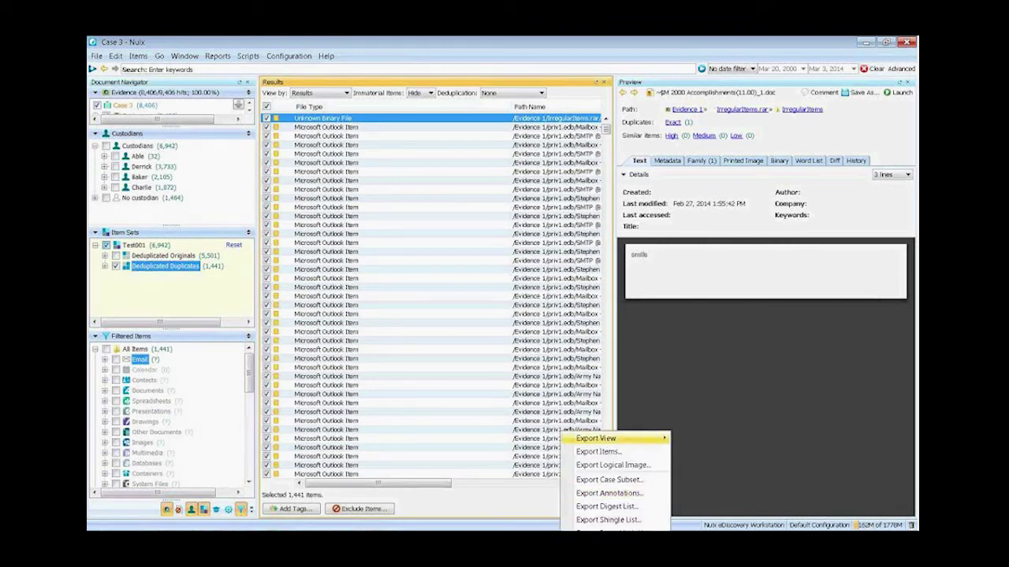
mouse_move(618, 439)
click(711, 441)
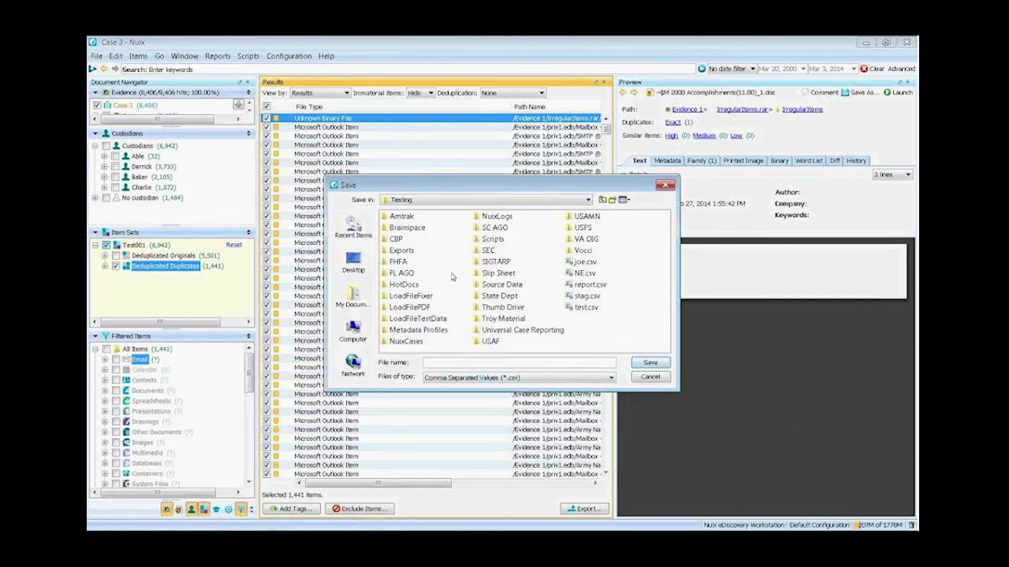
- Close the save window and list the 5,501 Deduplicated Originals instead
click(662, 379)
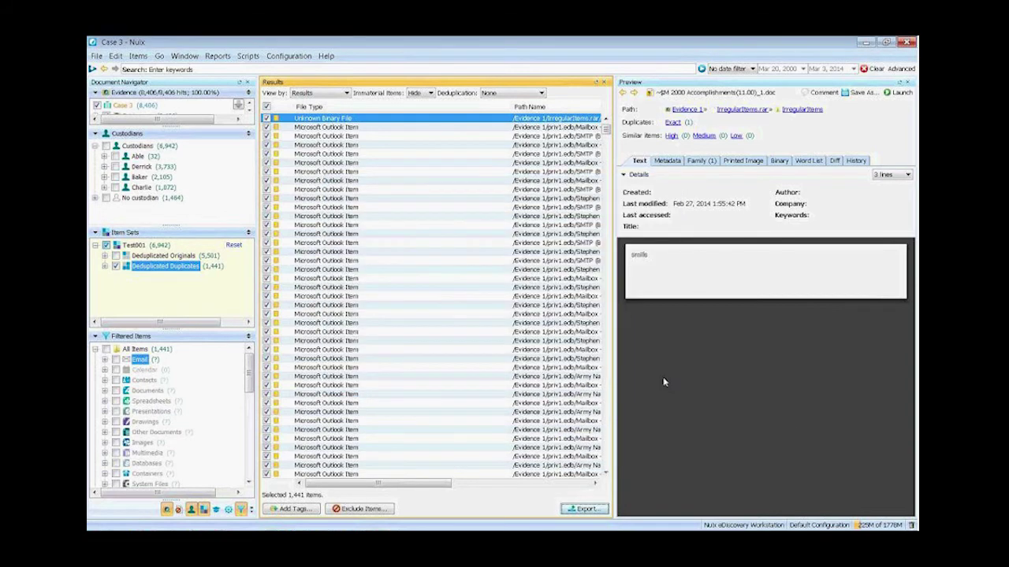
click(116, 267)
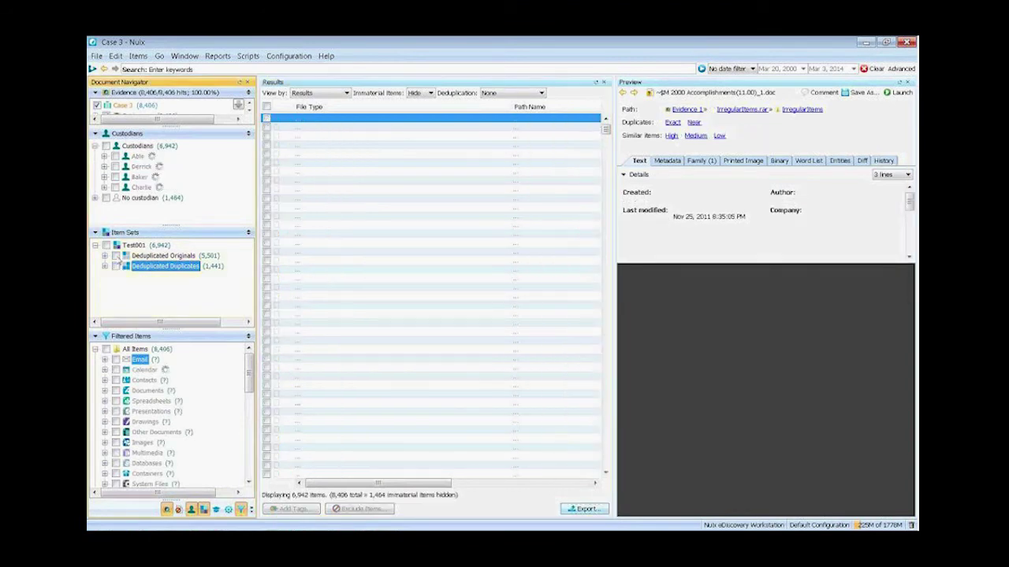
click(116, 255)
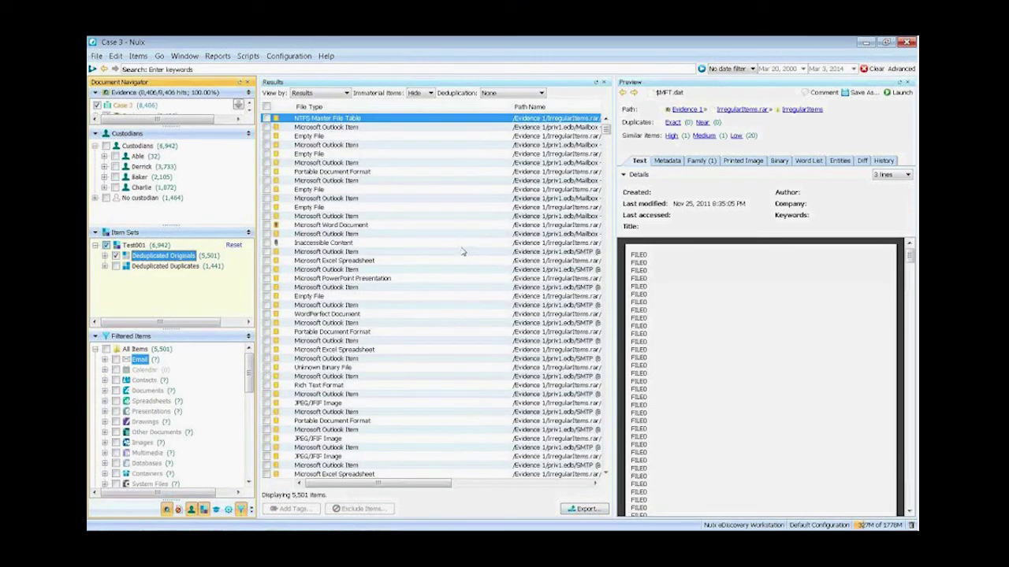